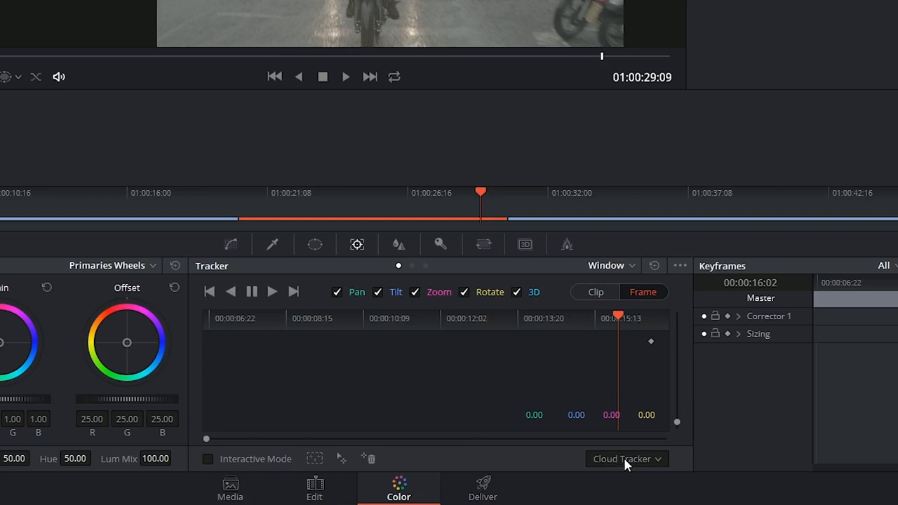
Switch the tracker type to Point Tracker and move the playhead to the second clip's first frame.
left_click(627, 459)
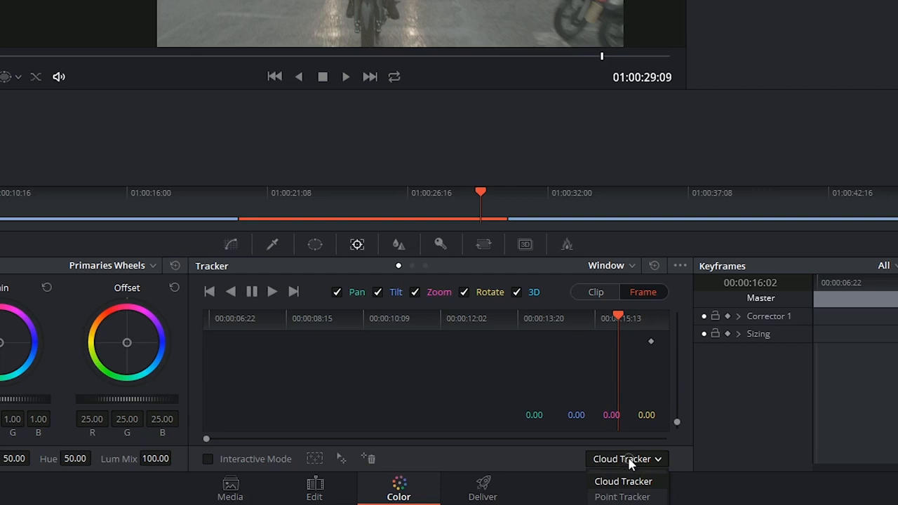
left_click(622, 497)
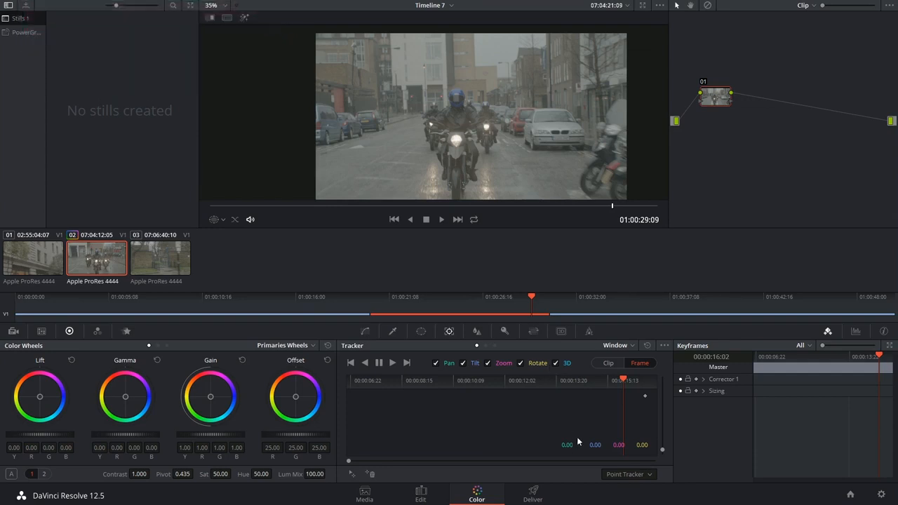
left_click_drag(532, 295, 389, 302)
left_click_drag(376, 383, 333, 385)
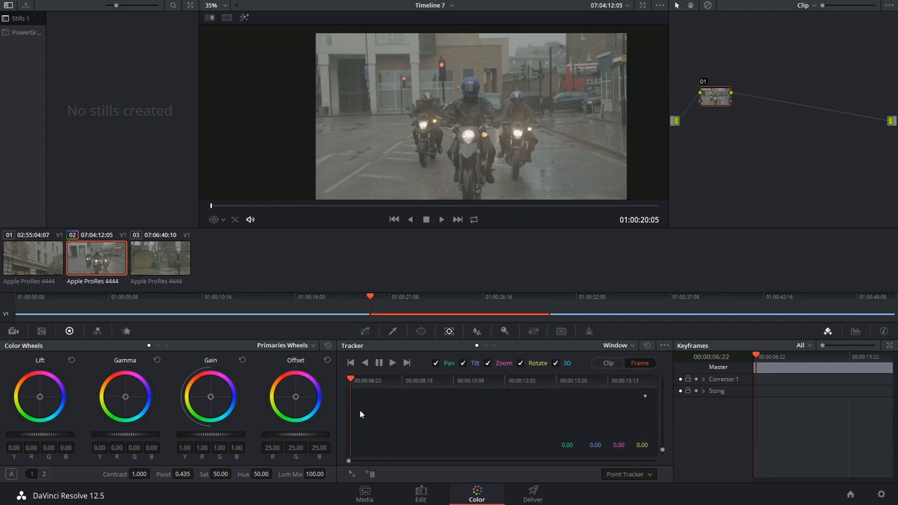
left_click(488, 382)
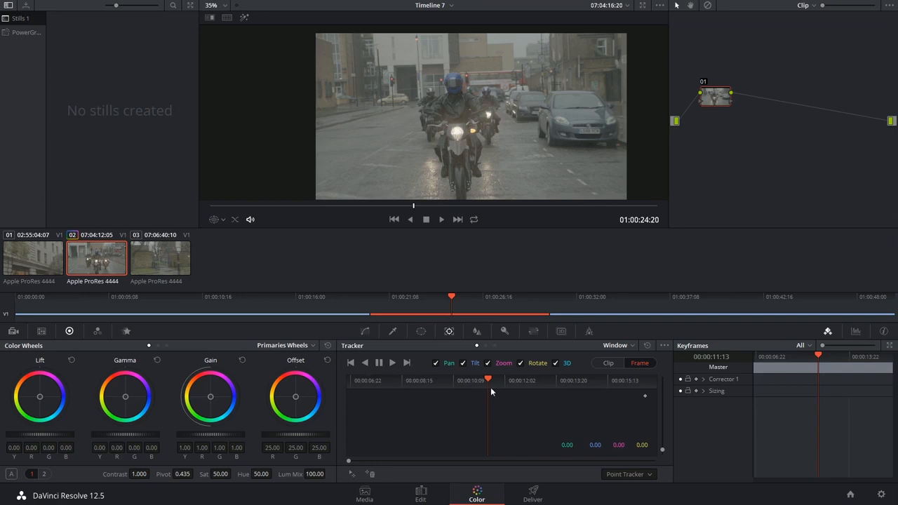
left_click_drag(491, 388, 320, 386)
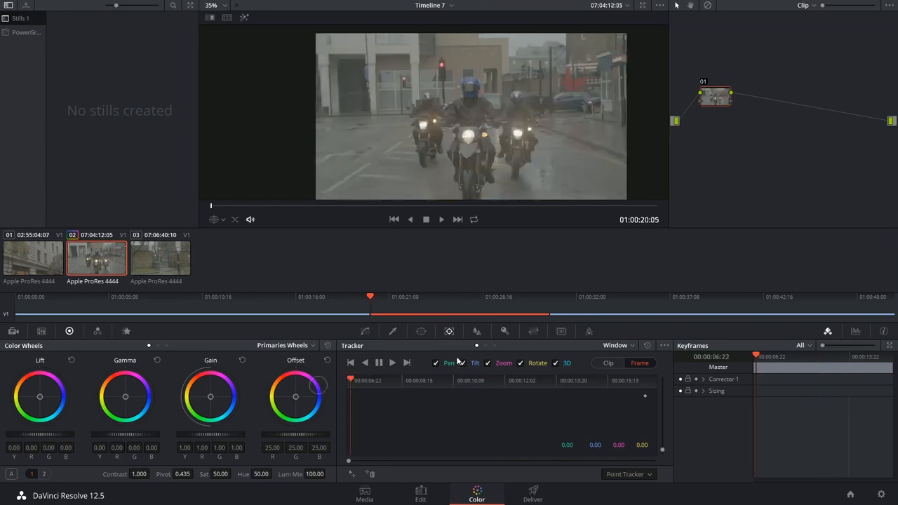
Add a circle power window and fit it over the front rider's blue helmet at size about 24 and aspect about 71.
left_click(421, 330)
left_click(357, 391)
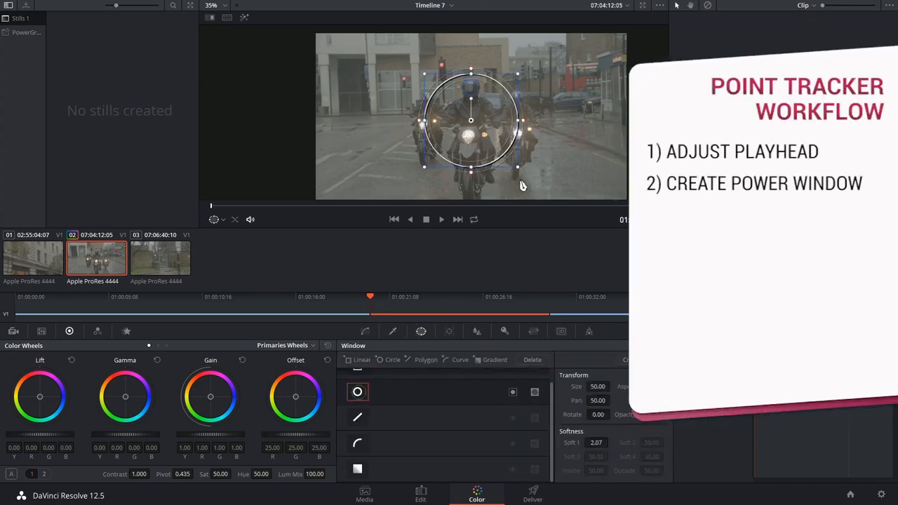
left_click_drag(517, 167, 485, 131)
scroll(495, 116, "up", 5)
scroll(533, 136, "up", 3)
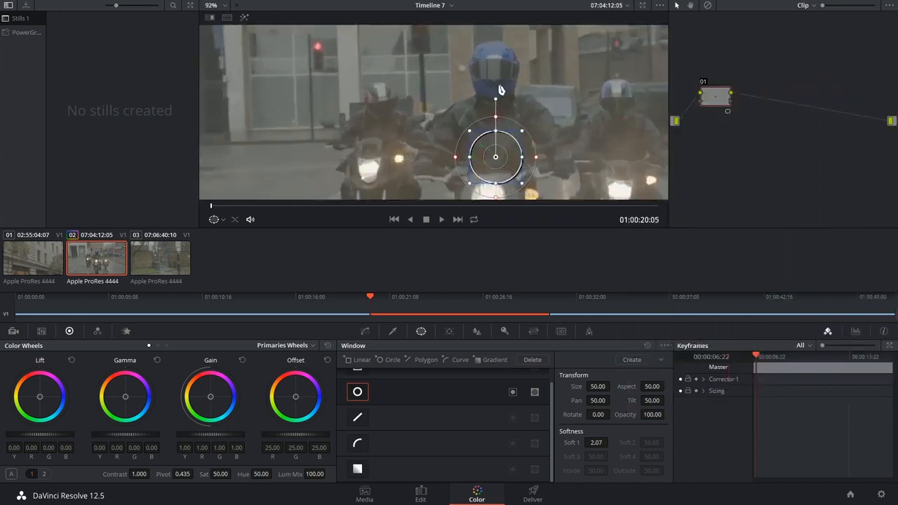
left_click_drag(501, 203, 495, 63)
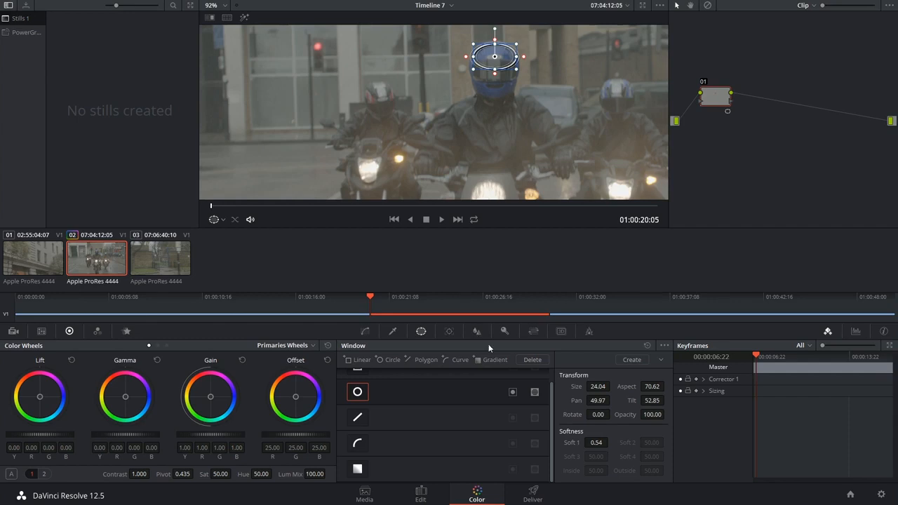
With Point Tracker as the tracker type, add a tracking point and place it on the upper part of the front rider's helmet.
left_click(452, 332)
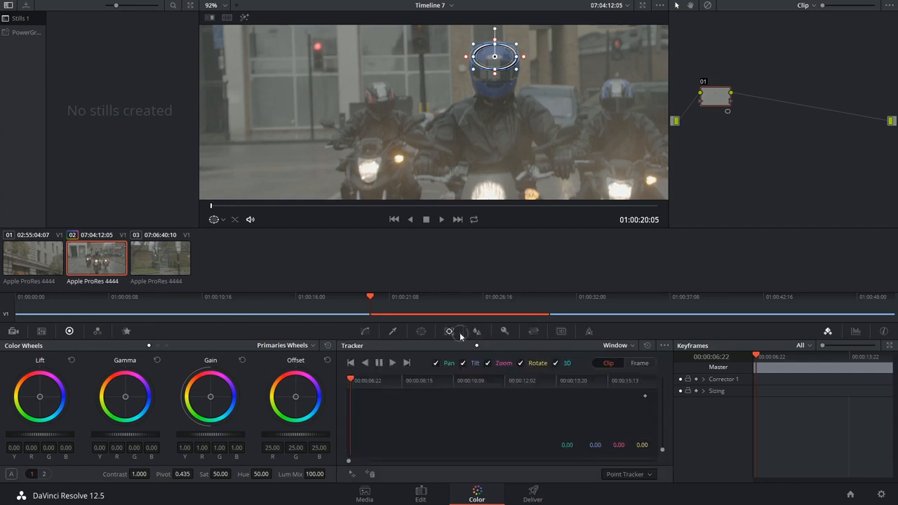
left_click(620, 478)
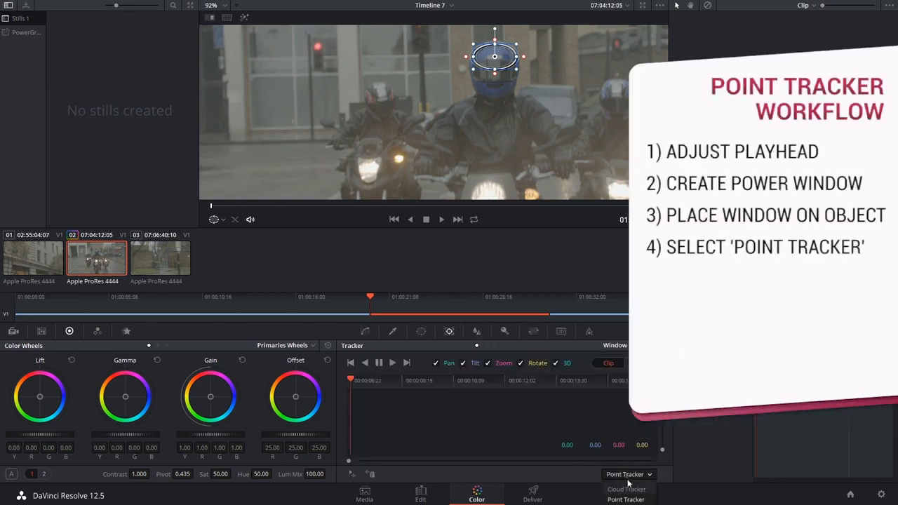
left_click(596, 476)
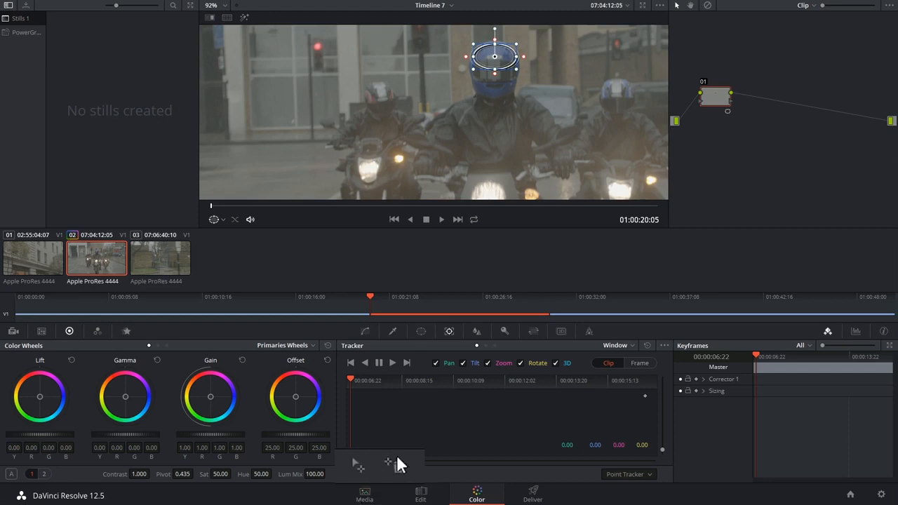
left_click(353, 475)
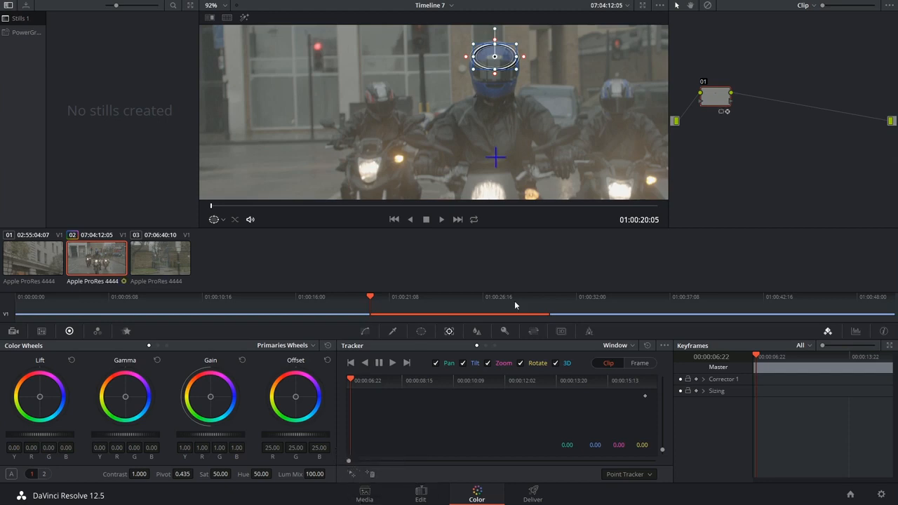
scroll(565, 174, "down", 8)
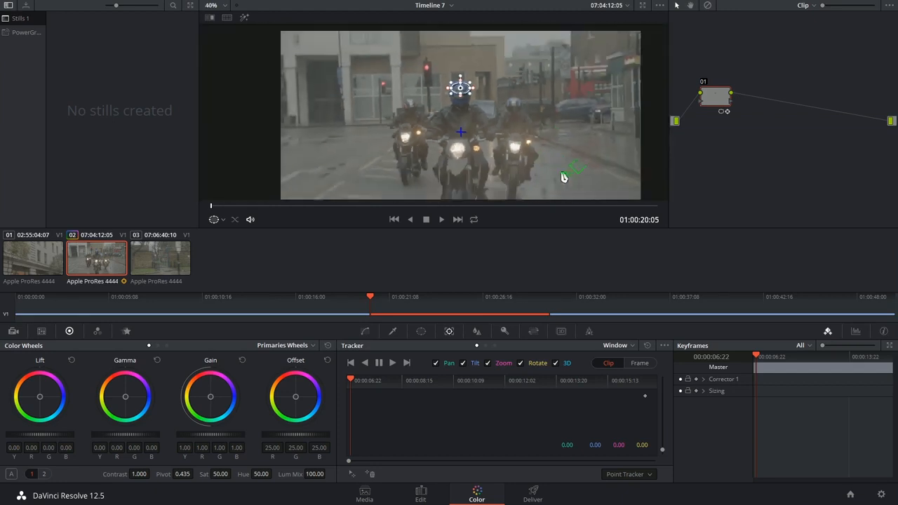
scroll(533, 150, "up", 8)
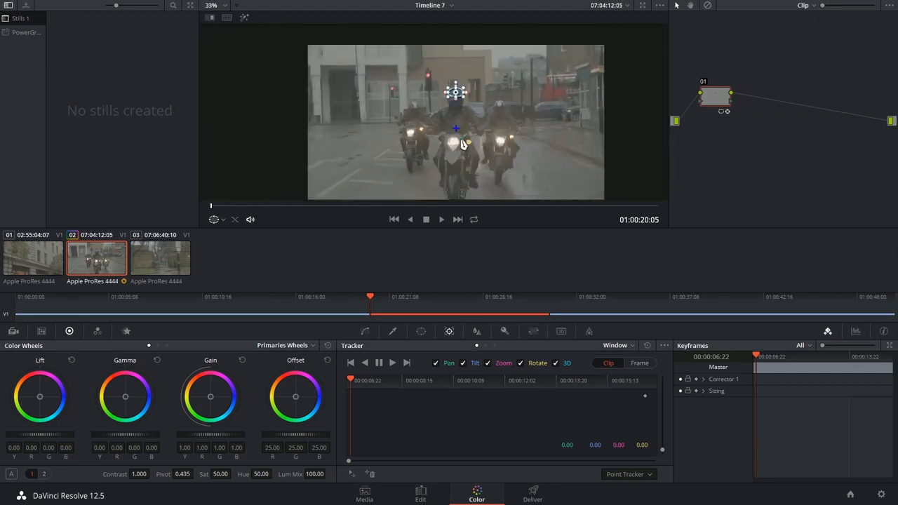
scroll(562, 158, "up", 1)
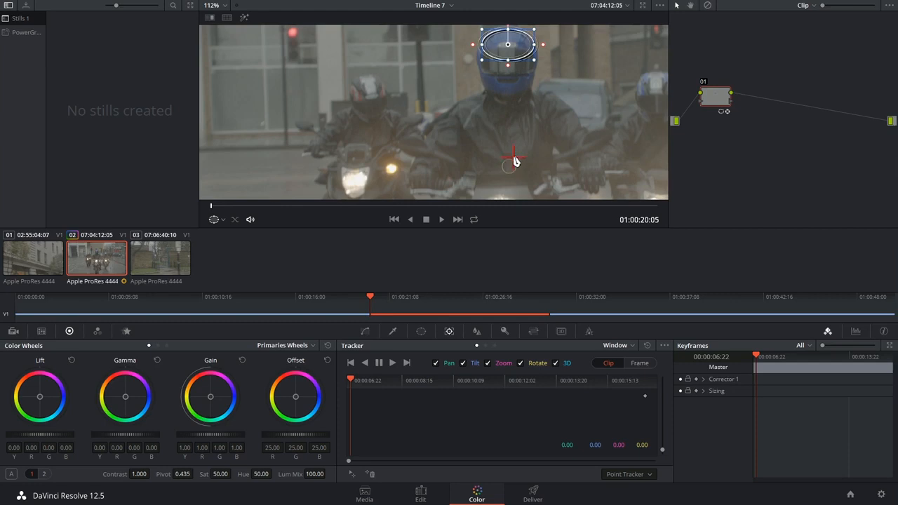
left_click_drag(518, 87, 517, 85)
left_click_drag(559, 79, 489, 133)
scroll(520, 169, "up", 2)
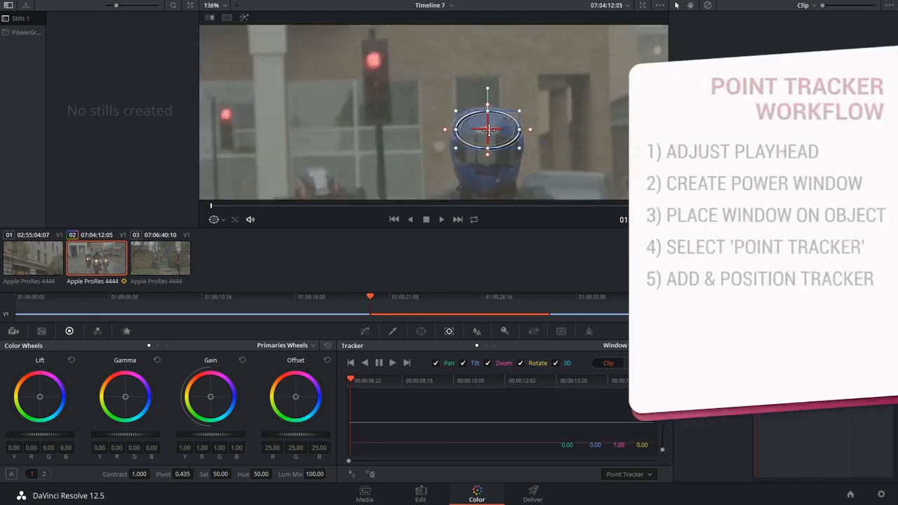
scroll(489, 132, "up", 5)
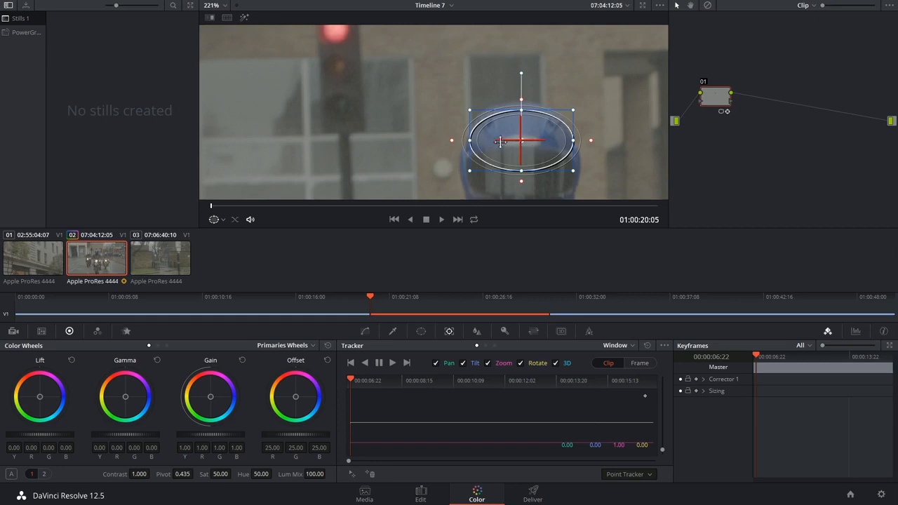
scroll(561, 181, "down", 4)
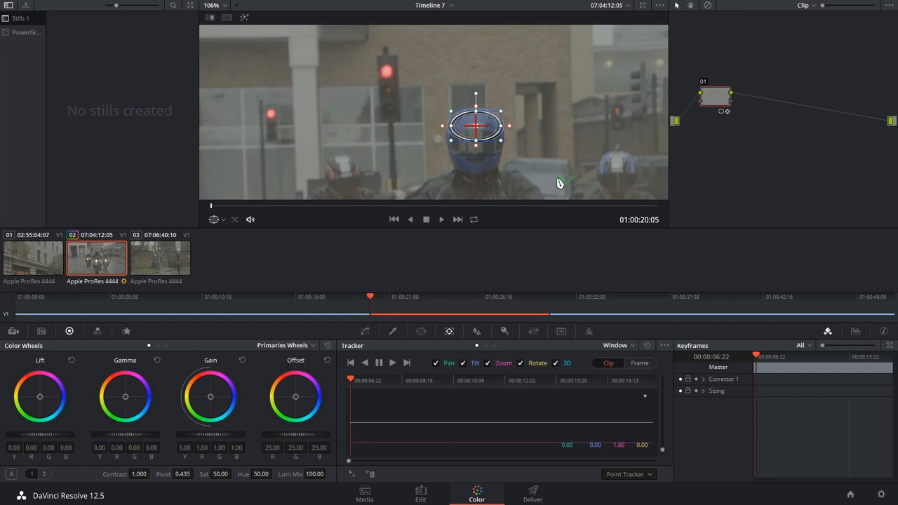
Add a second tracking point on the lower part of the front rider's helmet and return the viewer to the full frame.
scroll(492, 144, "up", 1)
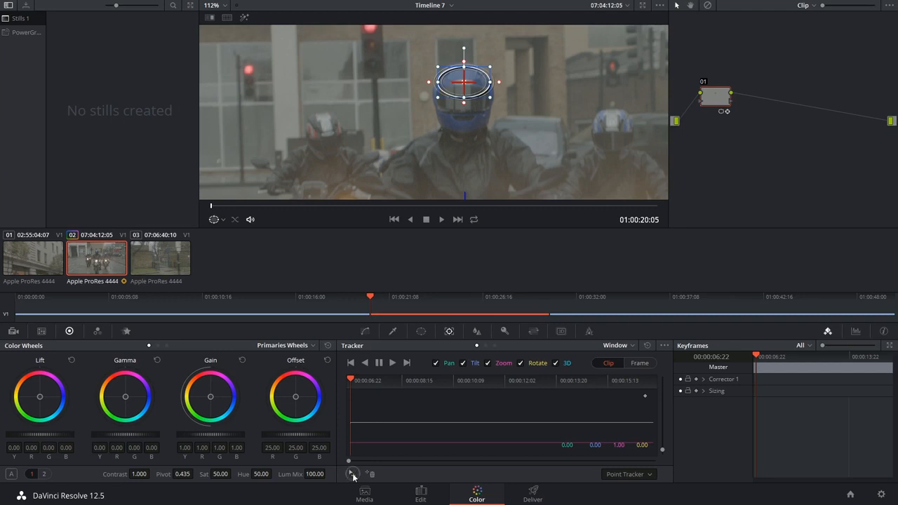
left_click_drag(483, 182, 492, 129)
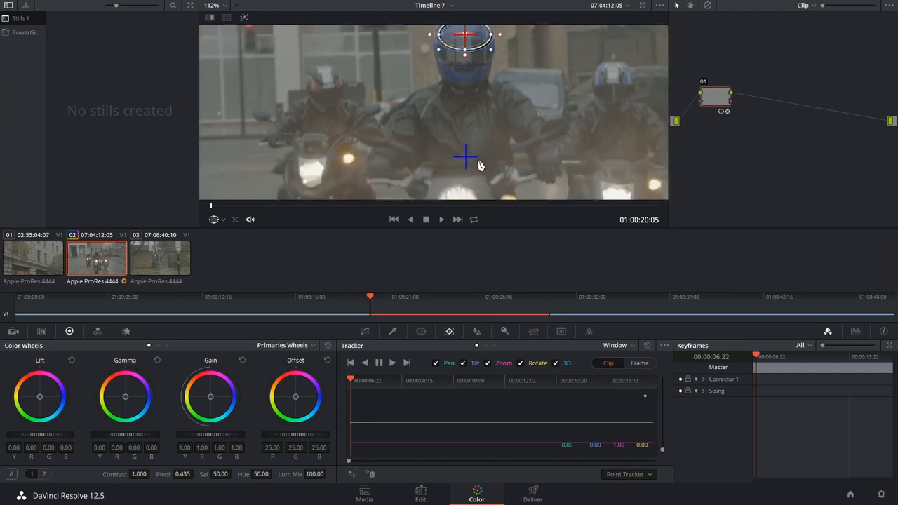
left_click_drag(467, 161, 467, 87)
left_click_drag(515, 86, 510, 153)
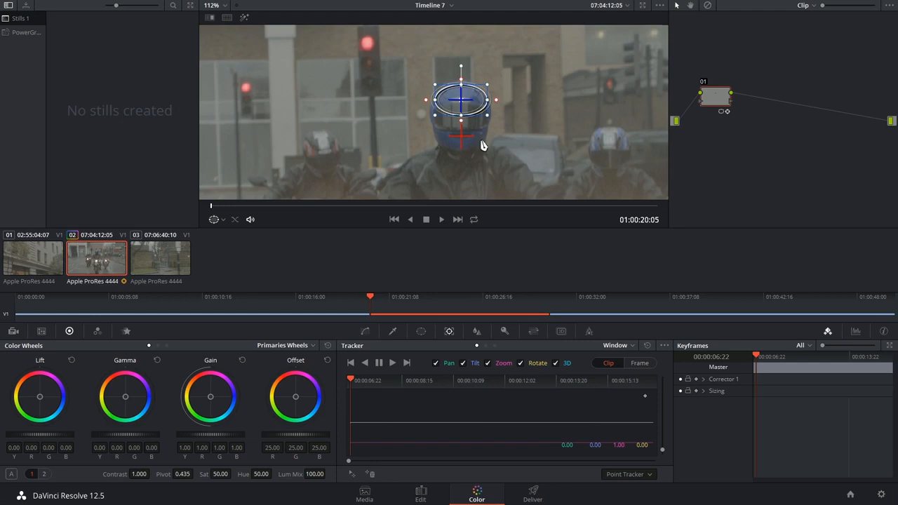
left_click_drag(461, 136, 368, 42)
scroll(511, 188, "down", 4)
left_click(212, 6)
left_click(219, 24)
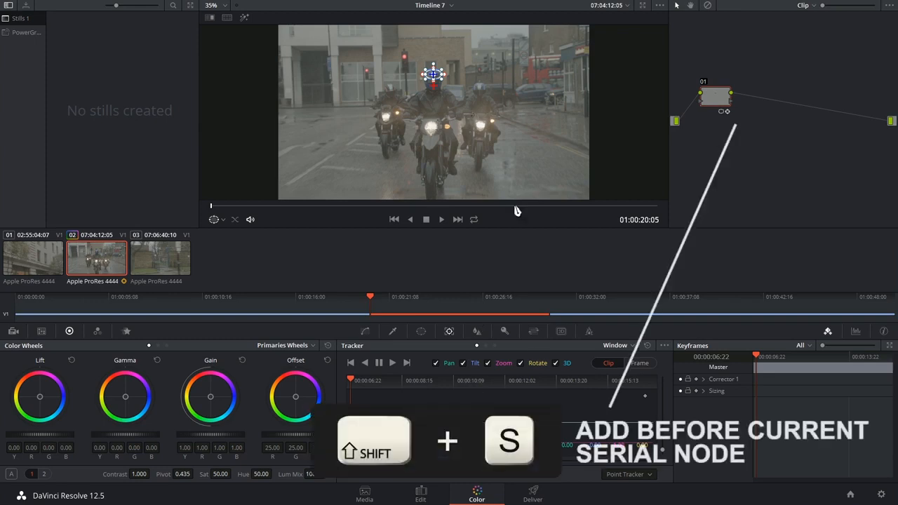
Add a serial node before the current one and track the helmet window forward to the end of the clip.
key("shift+s")
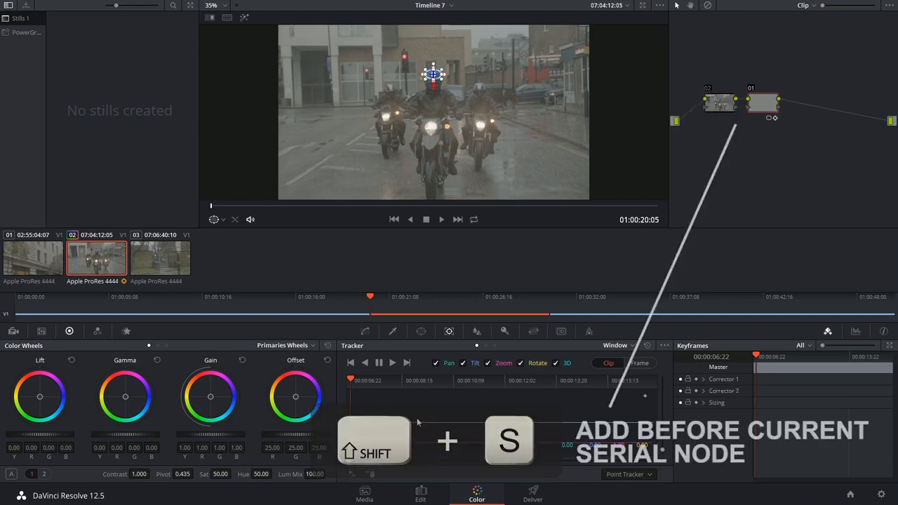
left_click(393, 363)
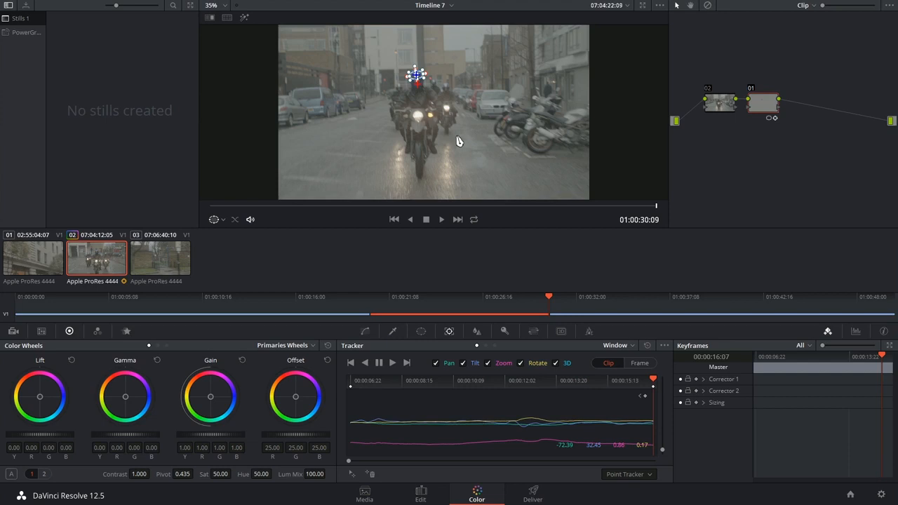
scroll(448, 127, "up", 1)
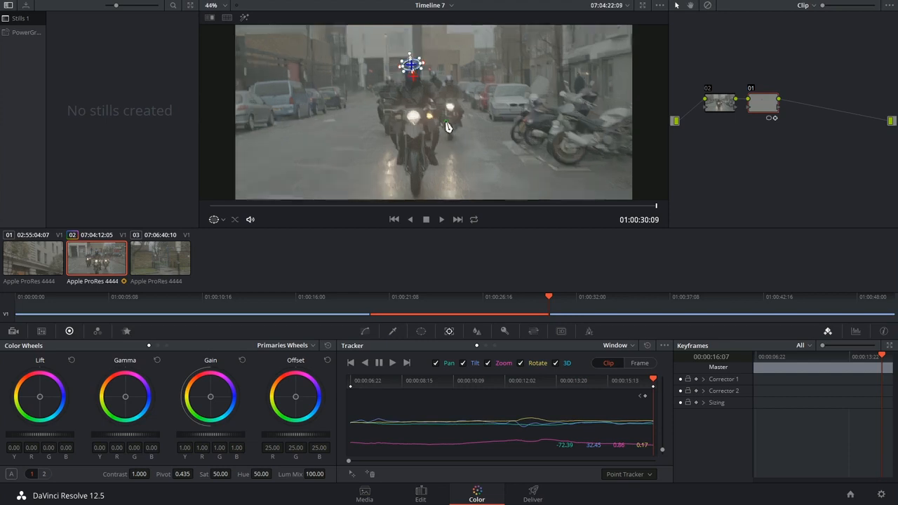
scroll(447, 127, "up", 4)
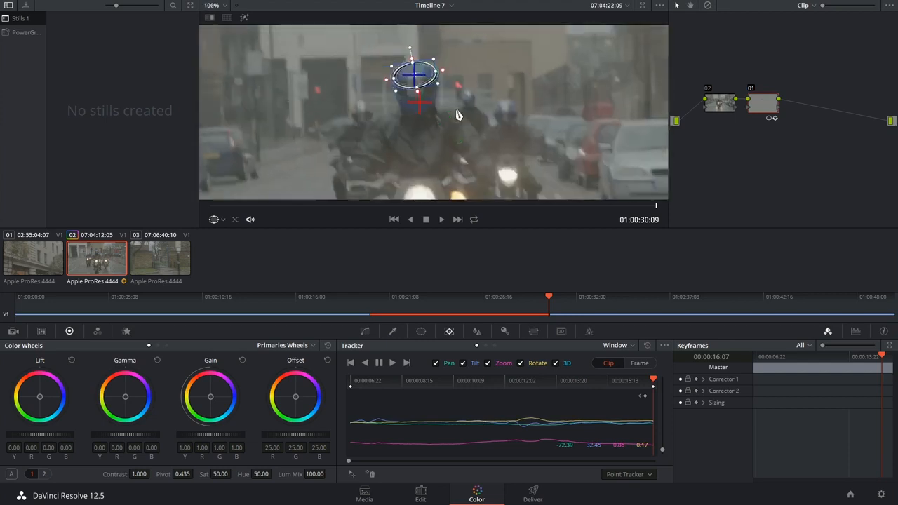
At 01:00:24:16, shrink the power window around the bright spot above the visor, to size about 15.5 and aspect about 81.
scroll(457, 115, "up", 4)
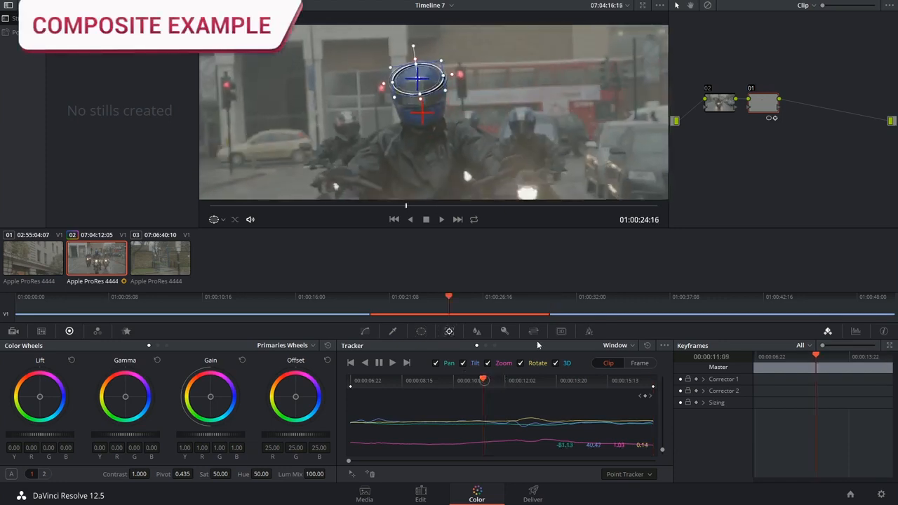
scroll(434, 108, "up", 3)
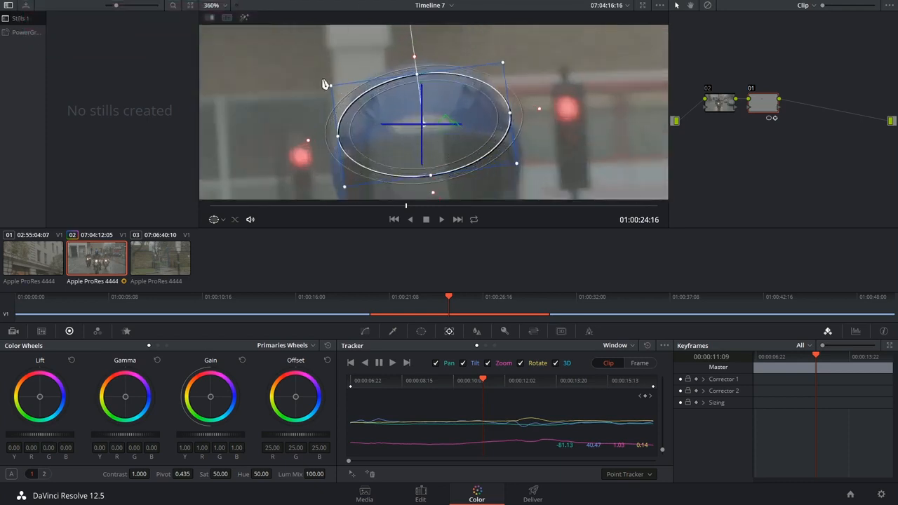
left_click_drag(334, 91, 377, 105)
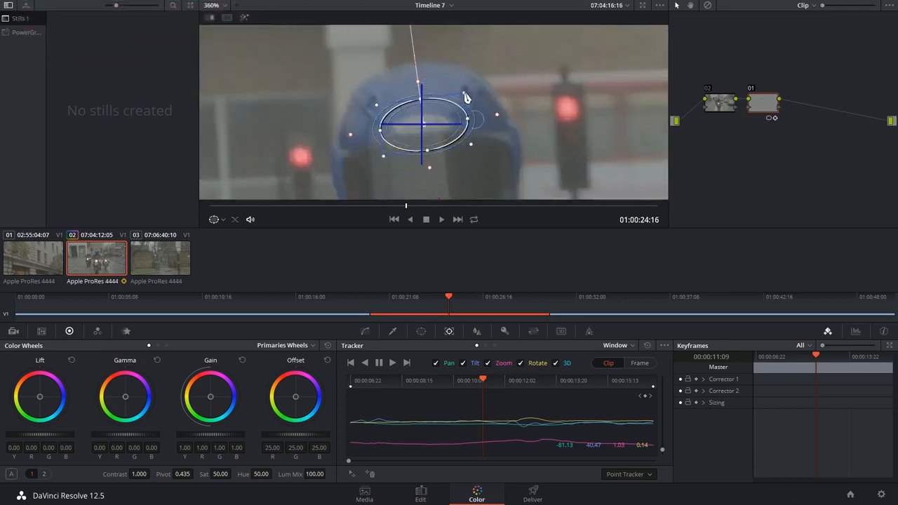
left_click_drag(434, 60, 450, 105)
left_click_drag(424, 59, 438, 59)
left_click_drag(525, 153, 528, 127)
left_click_drag(447, 171, 447, 163)
left_click_drag(489, 143, 492, 144)
Try shifting the upper tracking point off the centre of the power window.
scroll(514, 172, "down", 4)
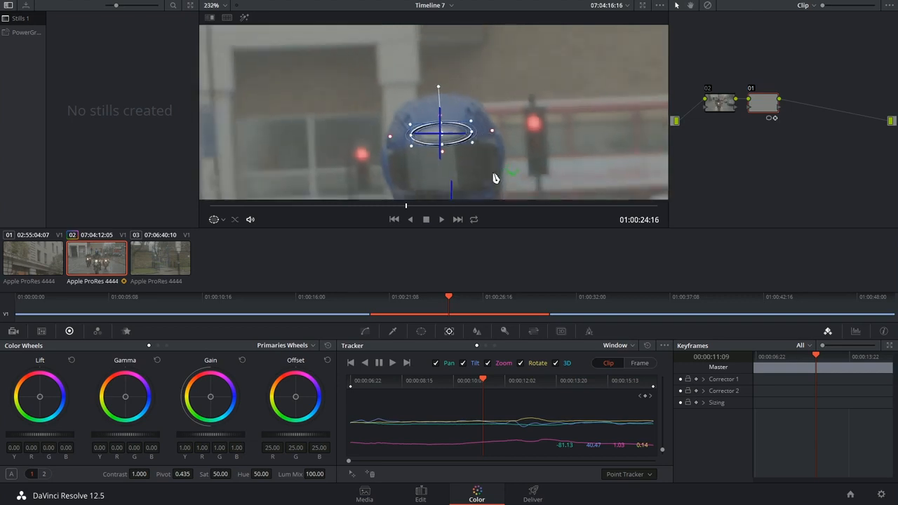
scroll(449, 156, "up", 4)
left_click_drag(445, 146, 461, 153)
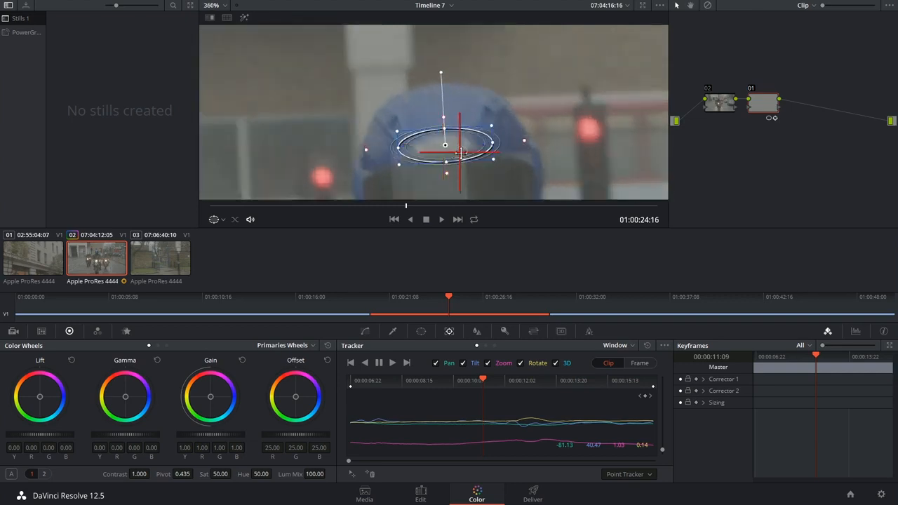
scroll(436, 119, "down", 2)
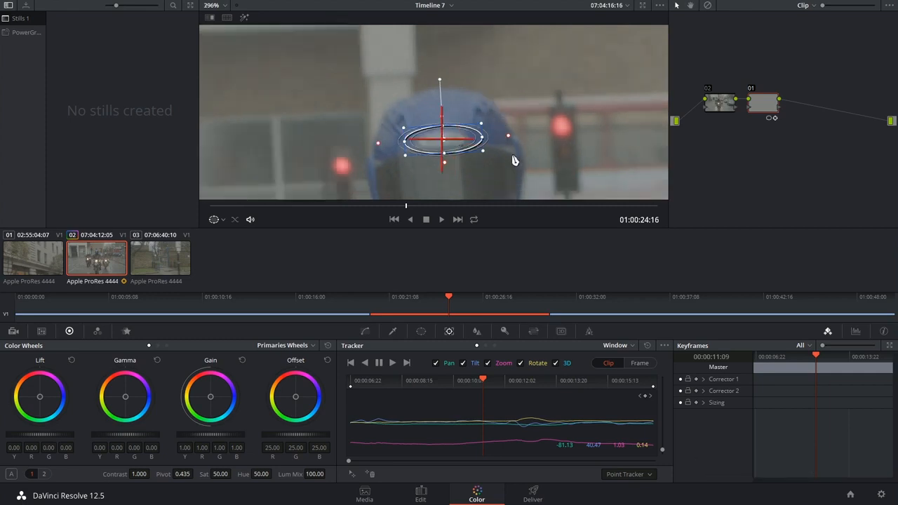
Move the power window up the helmet, clear of its tracking point, to pan about 49.94 and tilt about 53.06.
left_click_drag(767, 112, 764, 111)
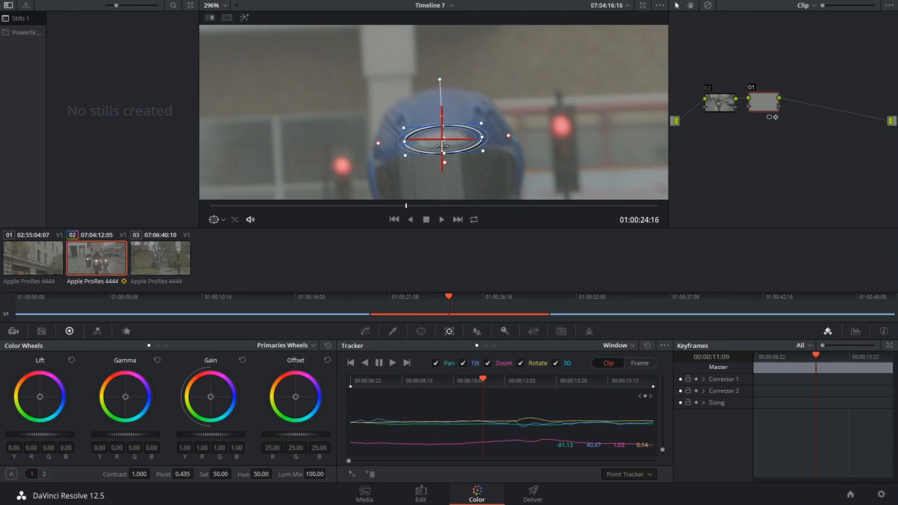
scroll(492, 168, "up", 1)
scroll(470, 185, "up", 1)
mouse_move(500, 149)
left_mouse_down()
mouse_move(484, 148)
mouse_move(495, 149)
left_mouse_up()
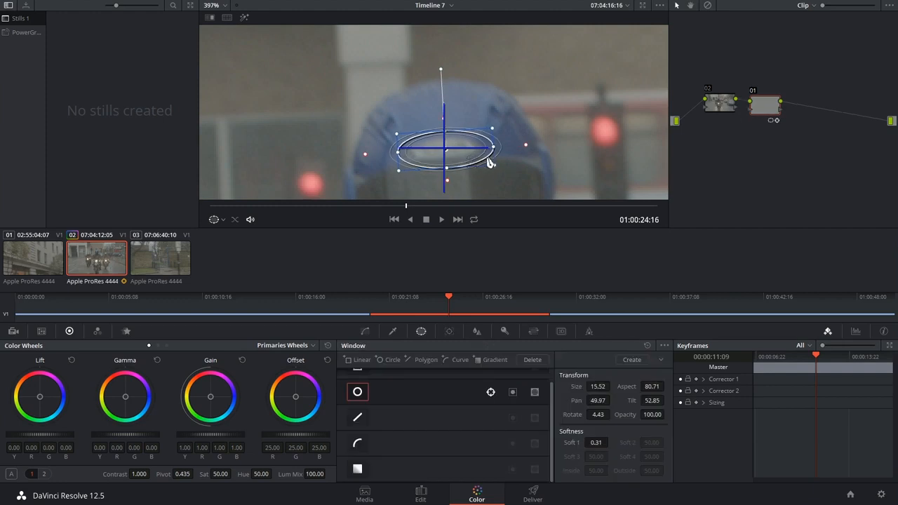
left_click_drag(490, 155, 480, 129)
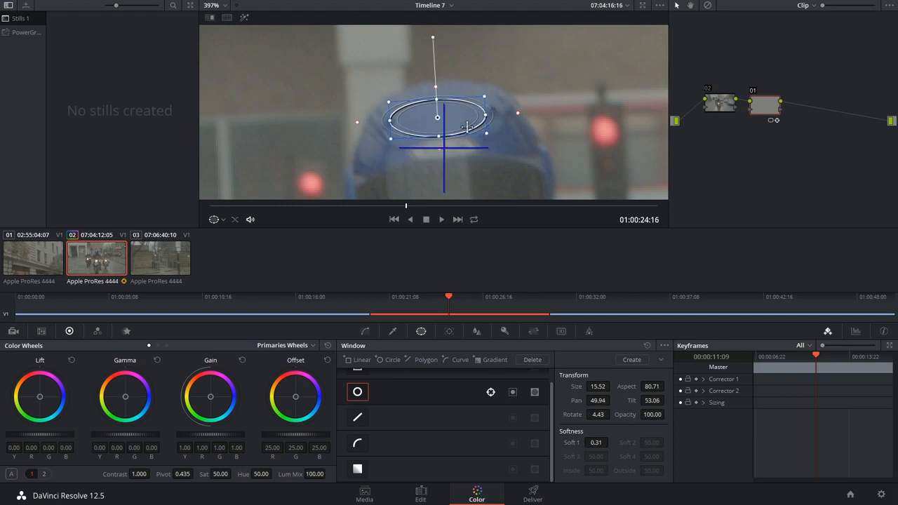
Using Node Sizing on node 01, set the tilt to -12.000 to shift the windowed helmet patch down over the logo.
left_click(534, 332)
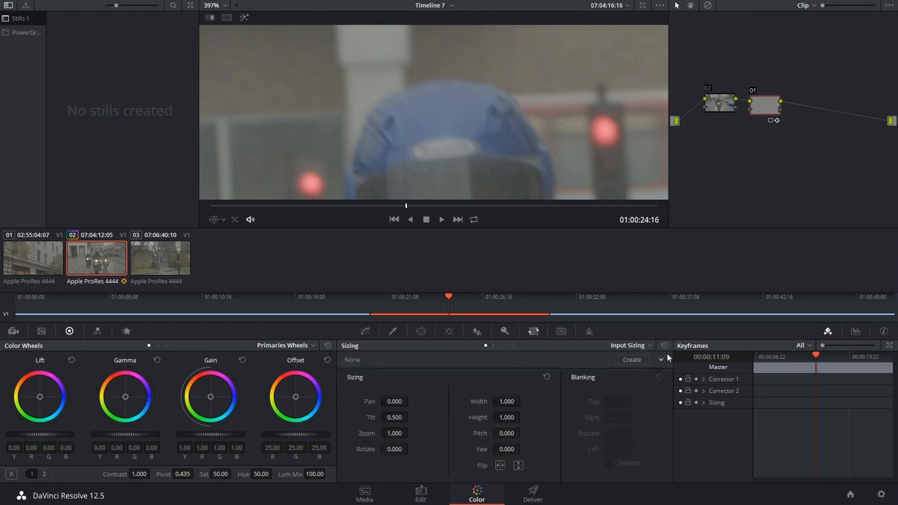
left_click(632, 349)
left_click(632, 391)
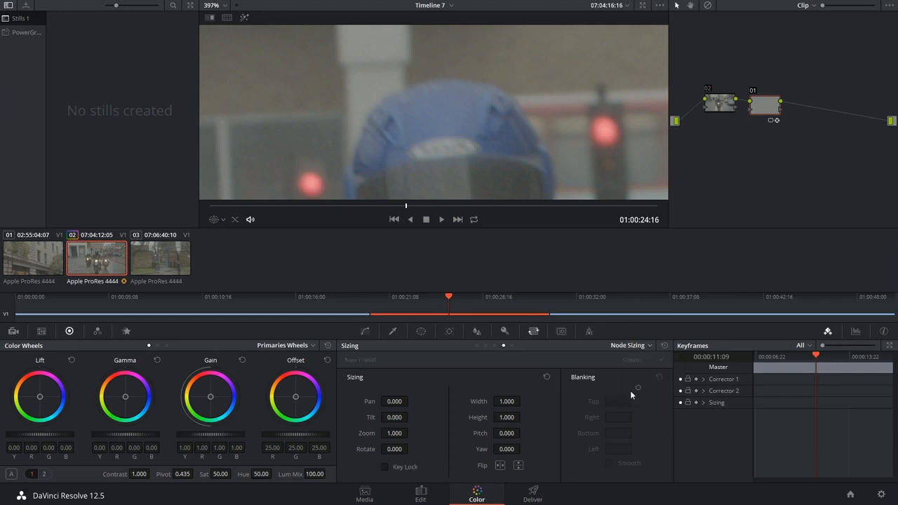
left_click_drag(773, 109, 764, 105)
key("ctrl+z")
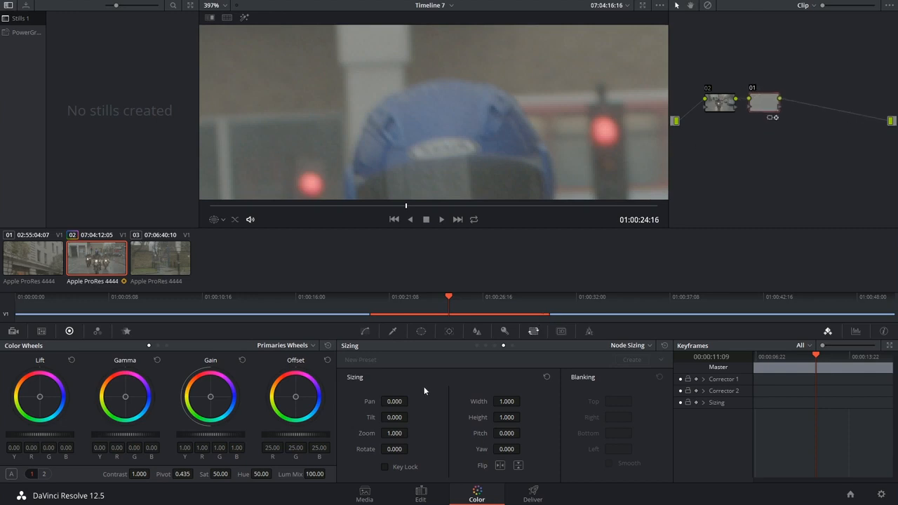
left_click_drag(396, 419, 386, 419)
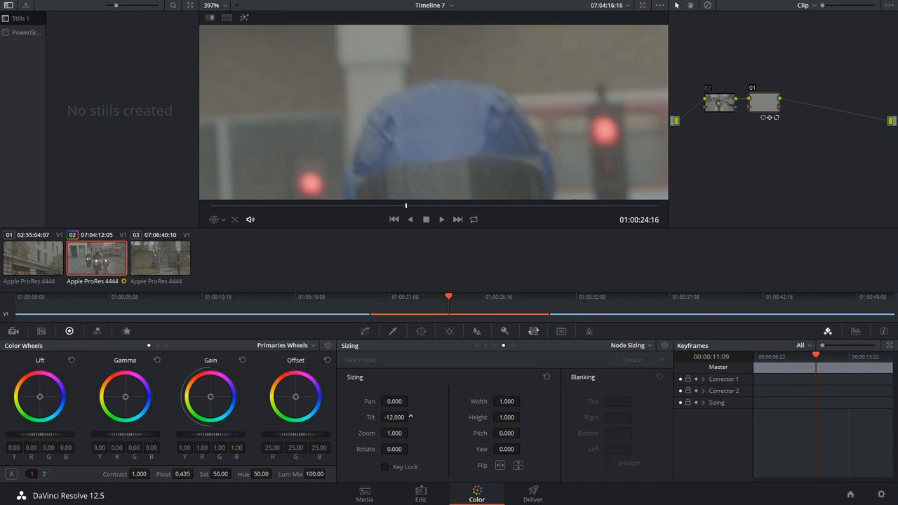
Convert the circular power window to Bezier and reshape its outline on the upper helmet, with Soft 1 at 0.42.
left_click(422, 331)
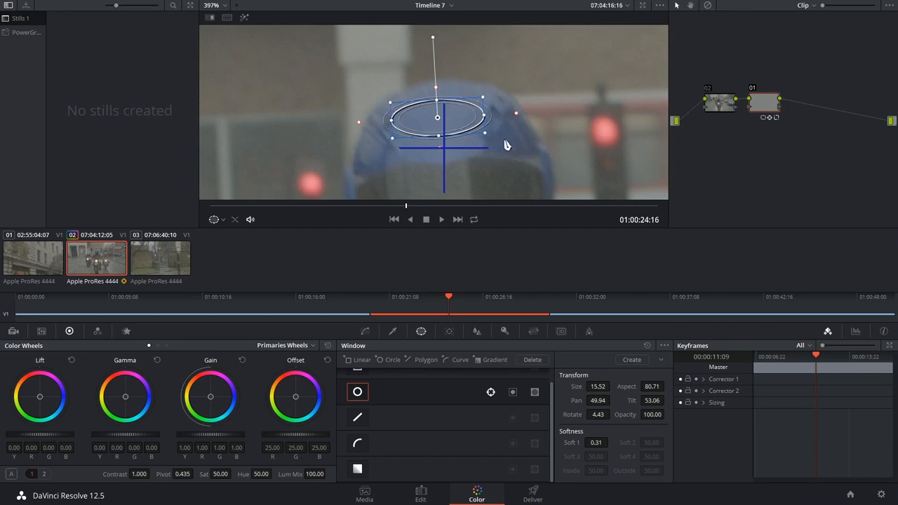
left_click(665, 346)
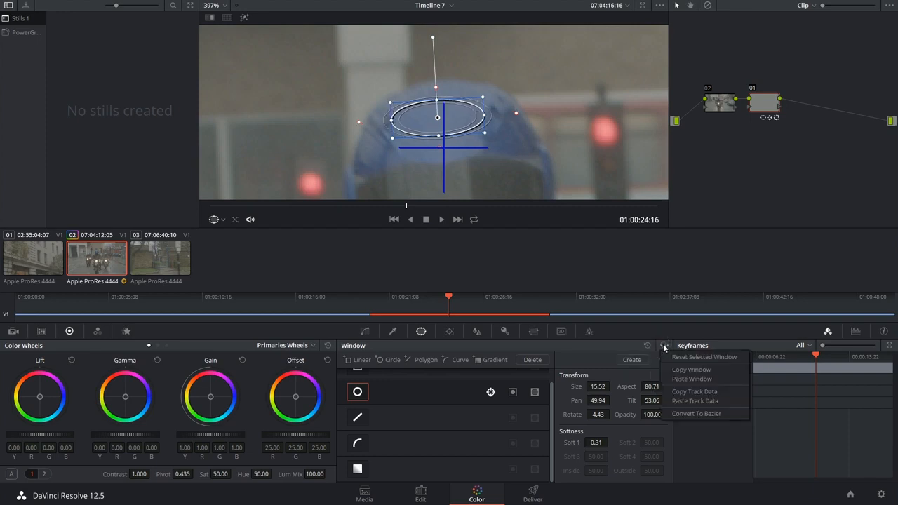
left_click(682, 401)
left_click_drag(440, 110, 441, 101)
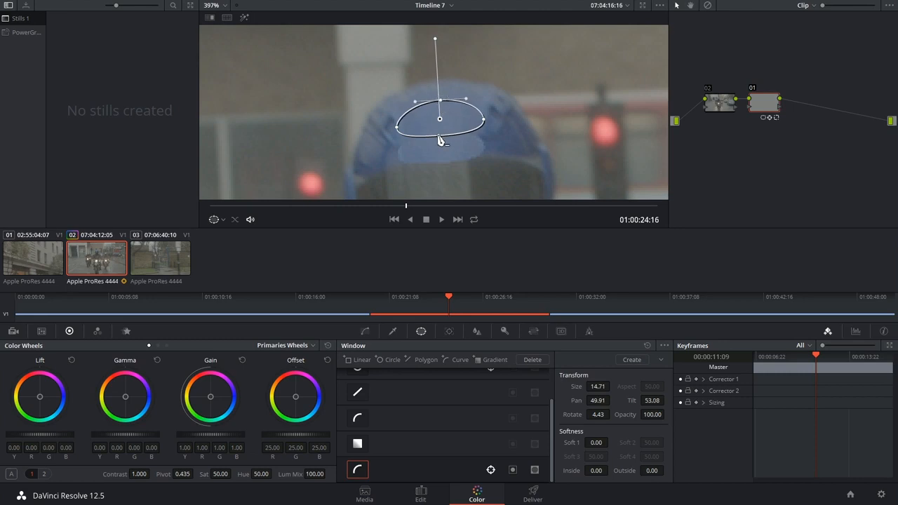
left_click_drag(440, 136, 441, 133)
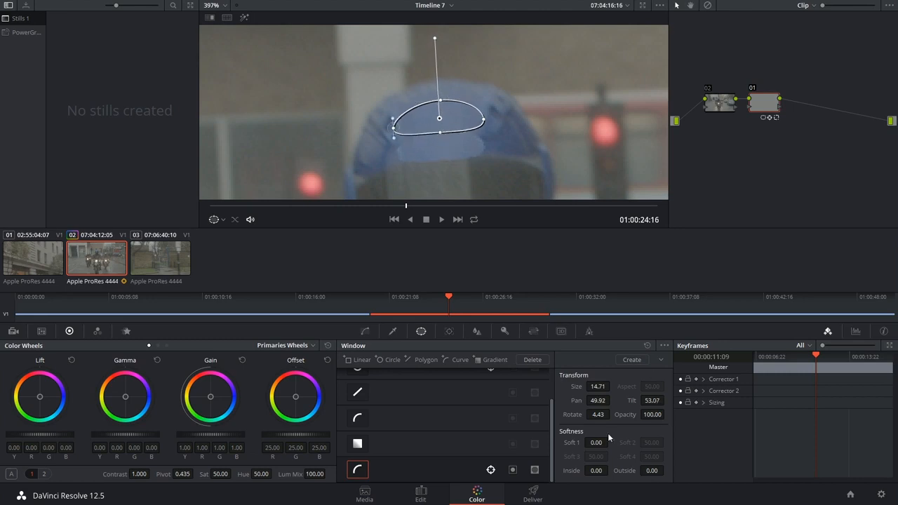
left_click_drag(595, 442, 598, 442)
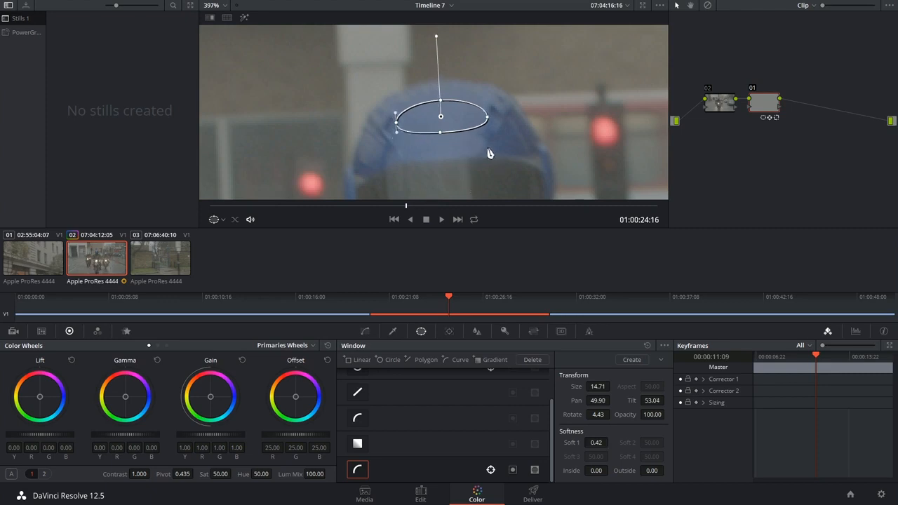
Fit the whole frame in the viewer and play the clip to check the patch on the moving helmet.
left_click(215, 5)
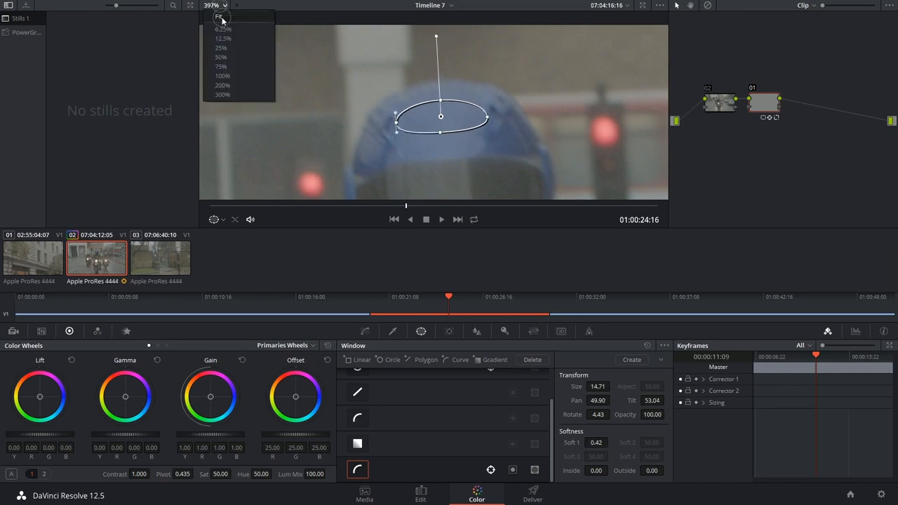
left_click(222, 18)
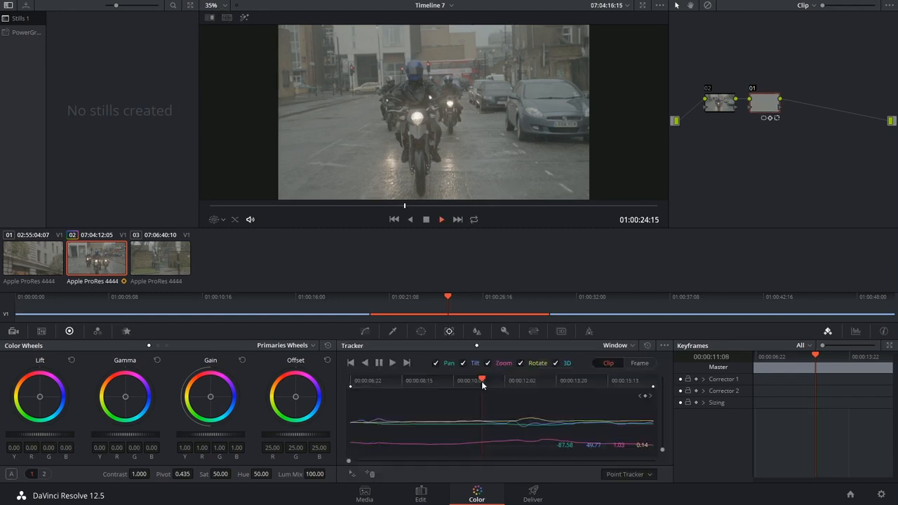
key("space")
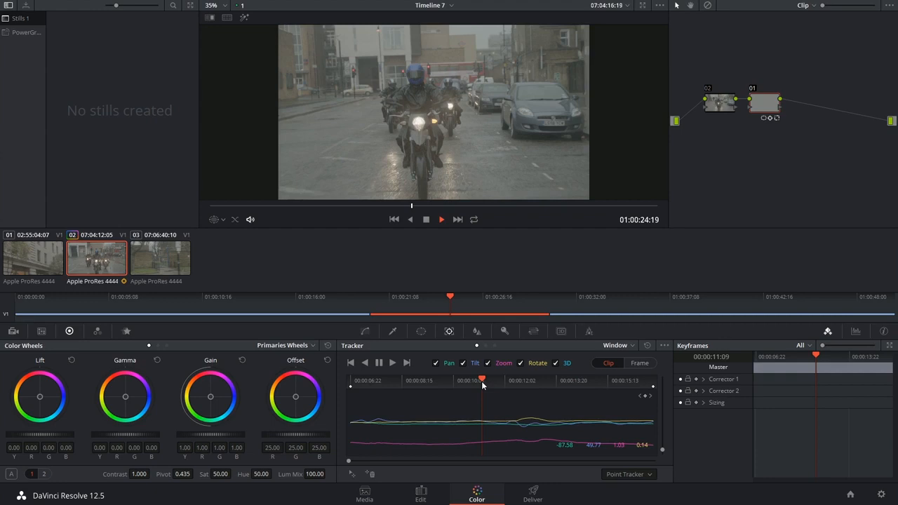